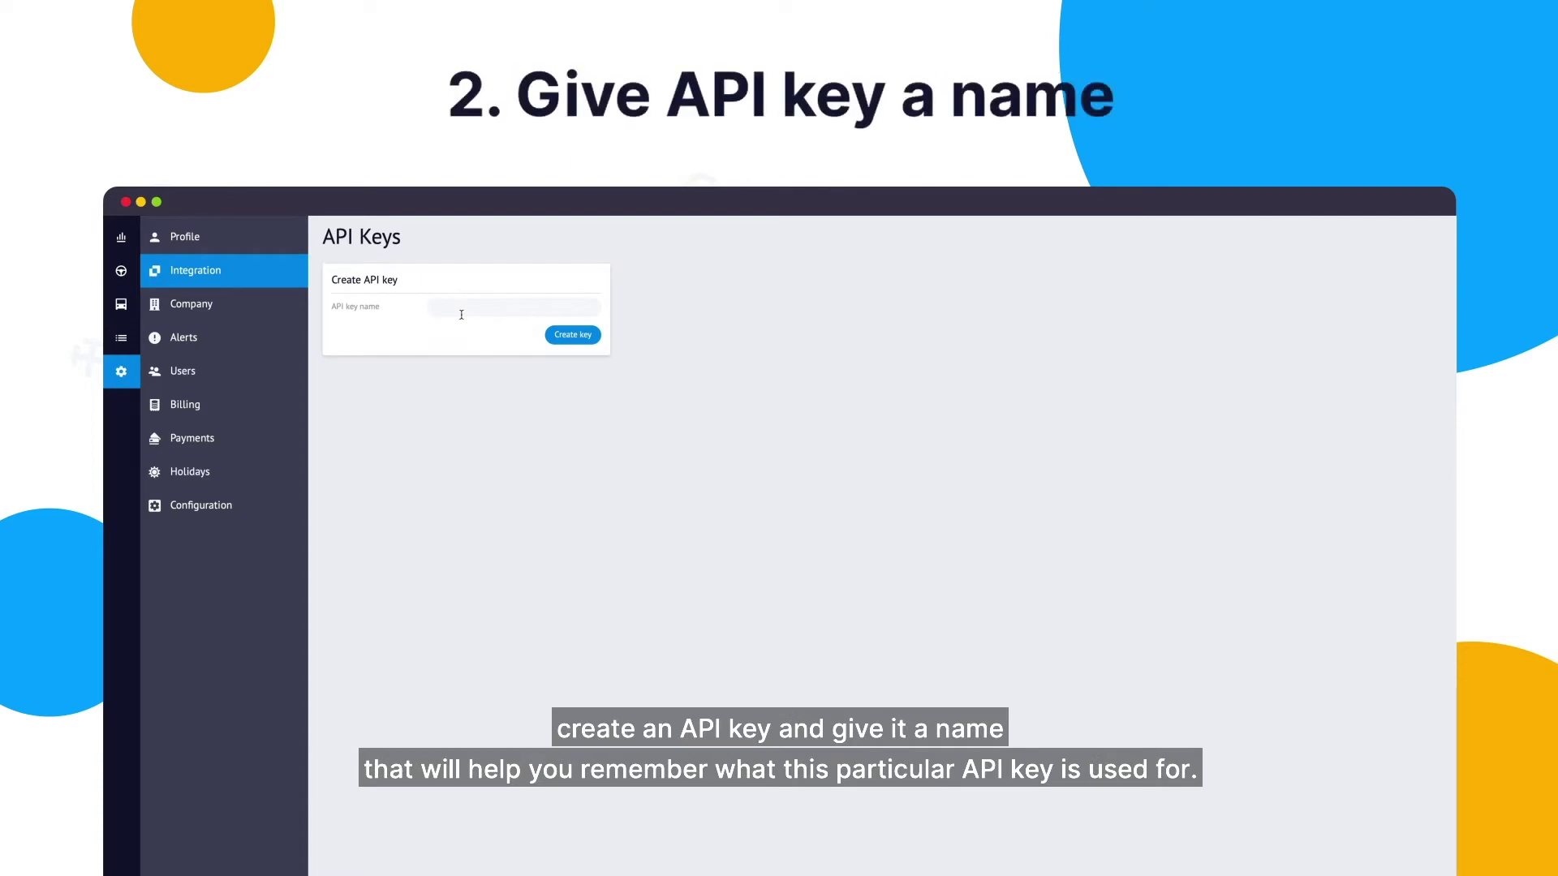
{"action": "type", "text": "pl"}
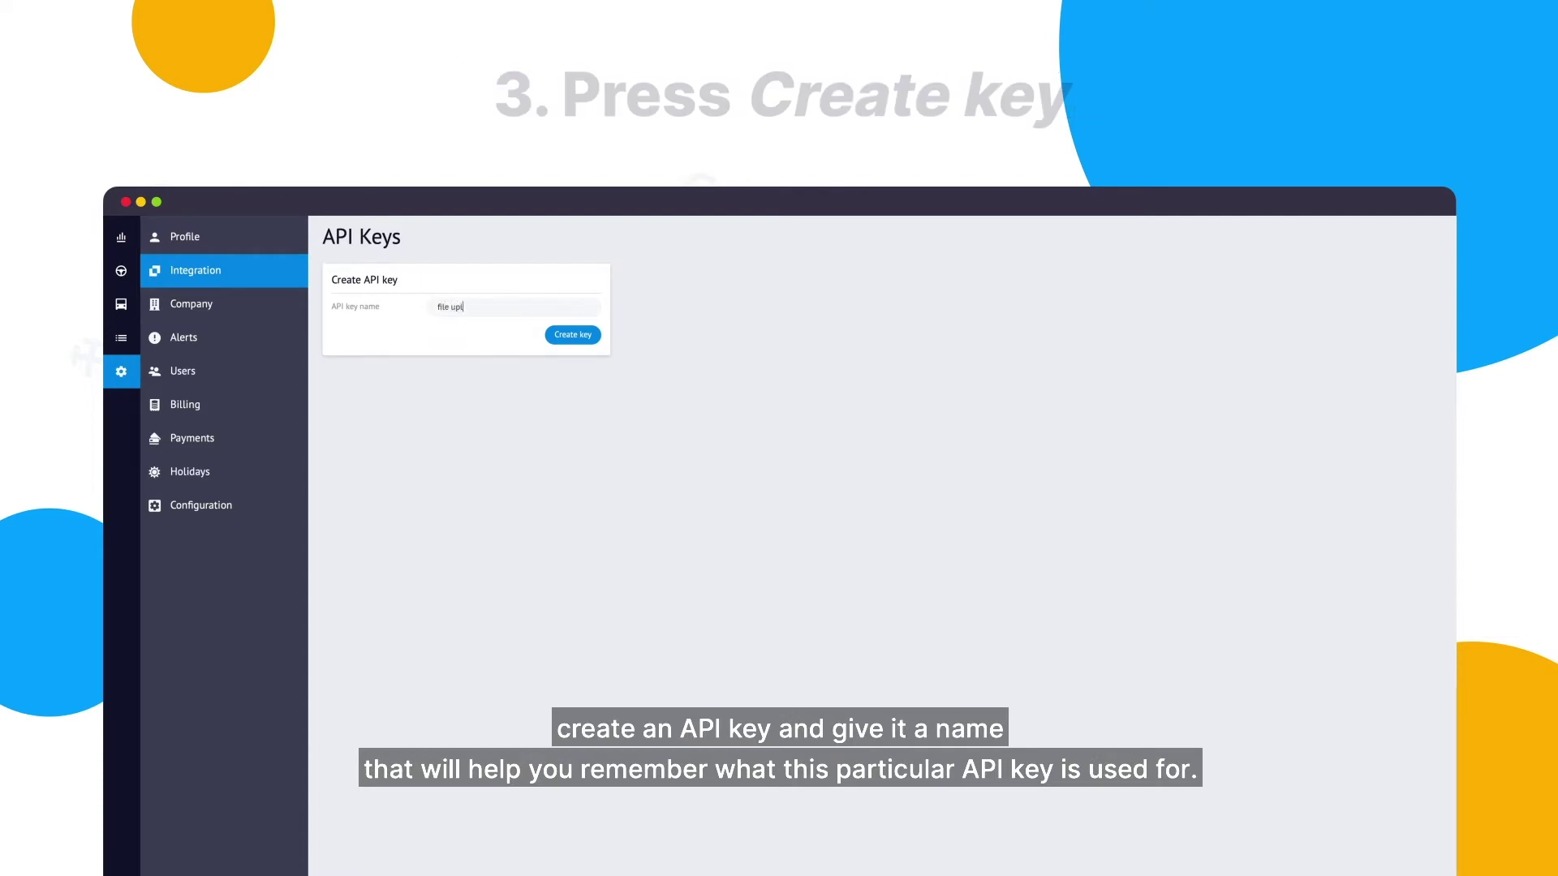
{"action": "type", "text": "oad exampl"}
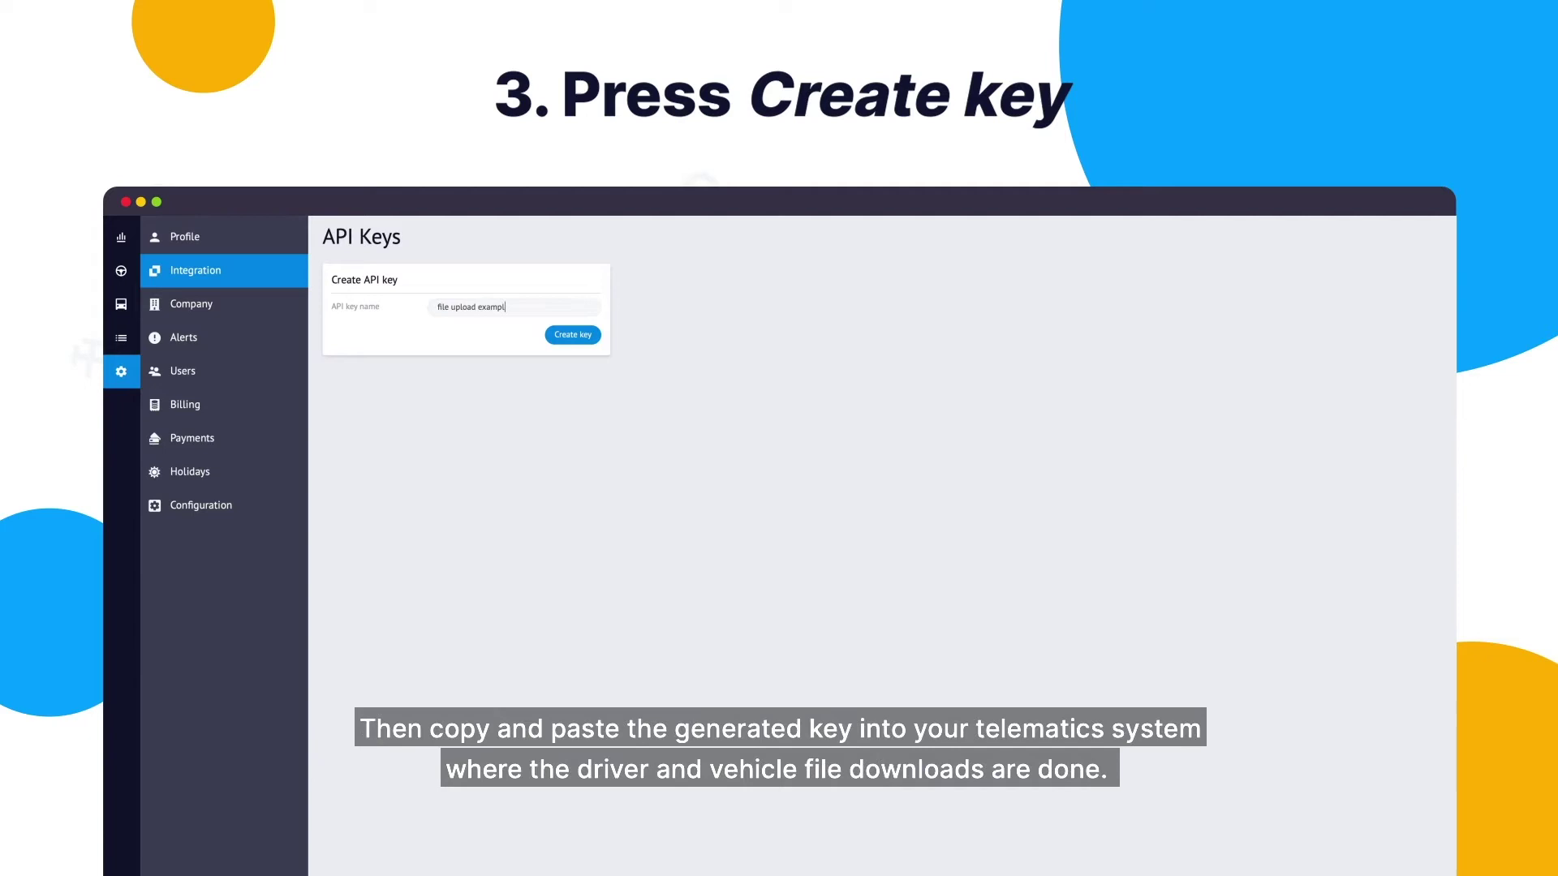
{"action": "type", "text": "e"}
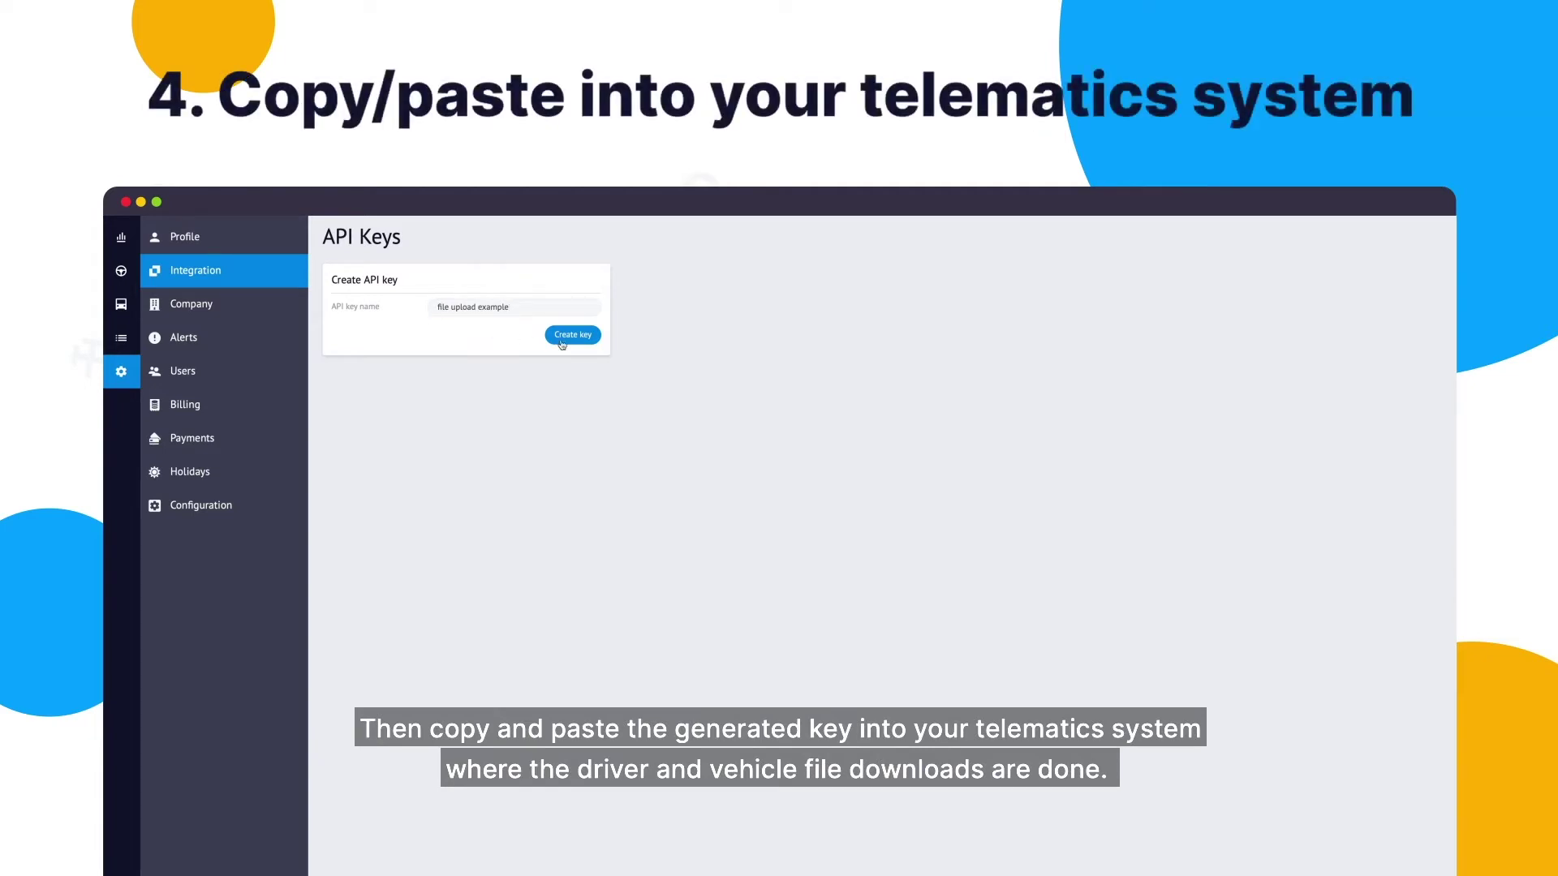
Create the API key 'file upload example'
{"action": "left_click", "coordinate": [564, 336]}
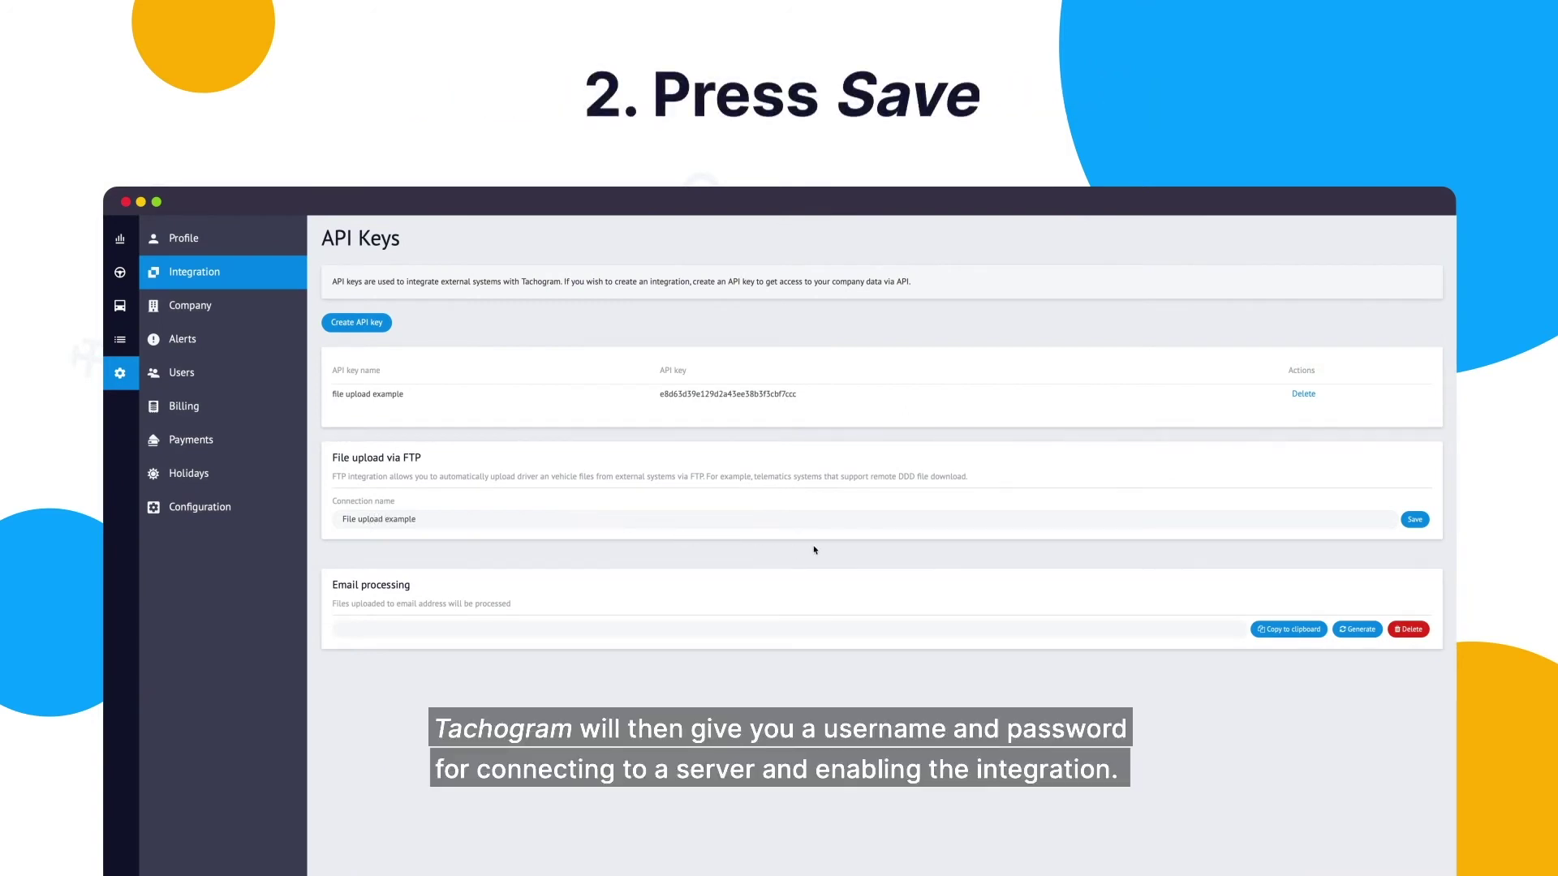
Save the FTP connection 'File upload example' to issue its credentials
{"action": "left_click", "coordinate": [1413, 523]}
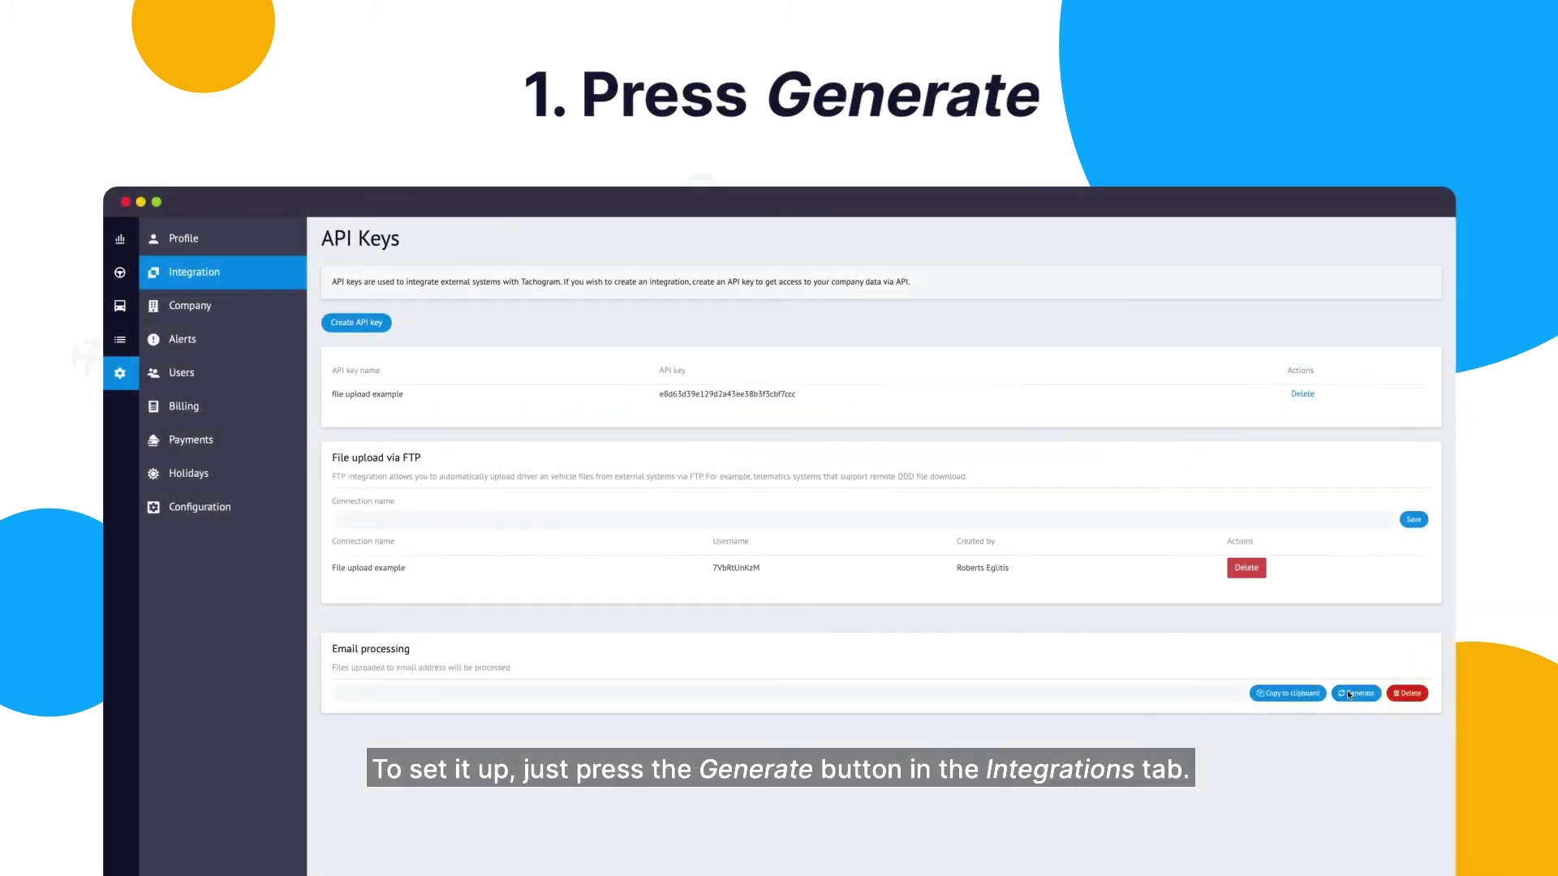
Generate an email-processing address for file uploads and copy it to the clipboard
{"action": "left_click", "coordinate": [1349, 693]}
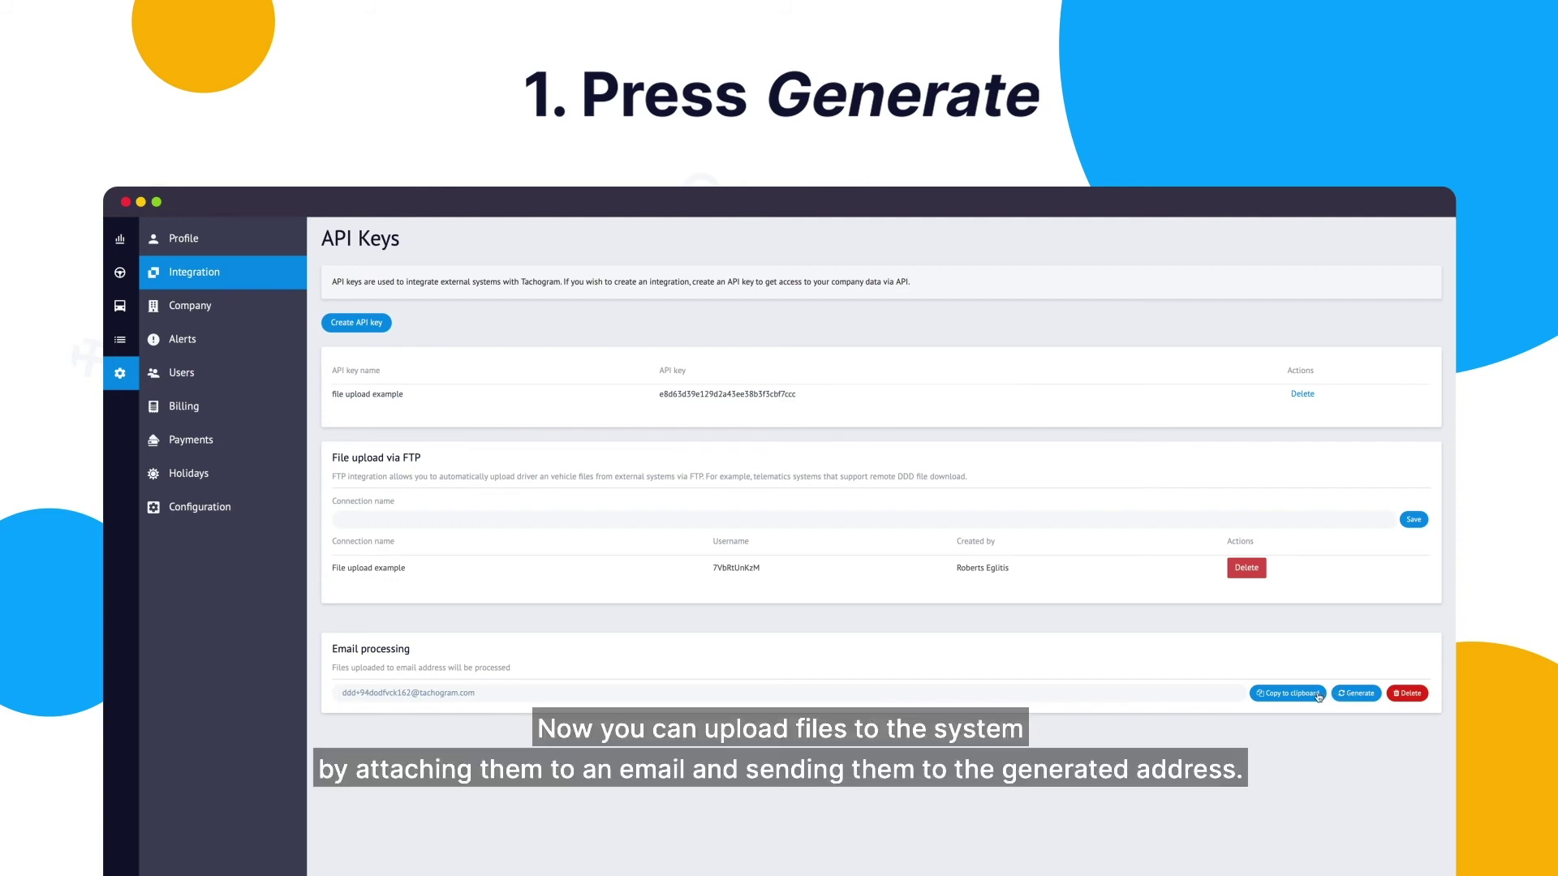
{"action": "left_click", "coordinate": [1314, 694]}
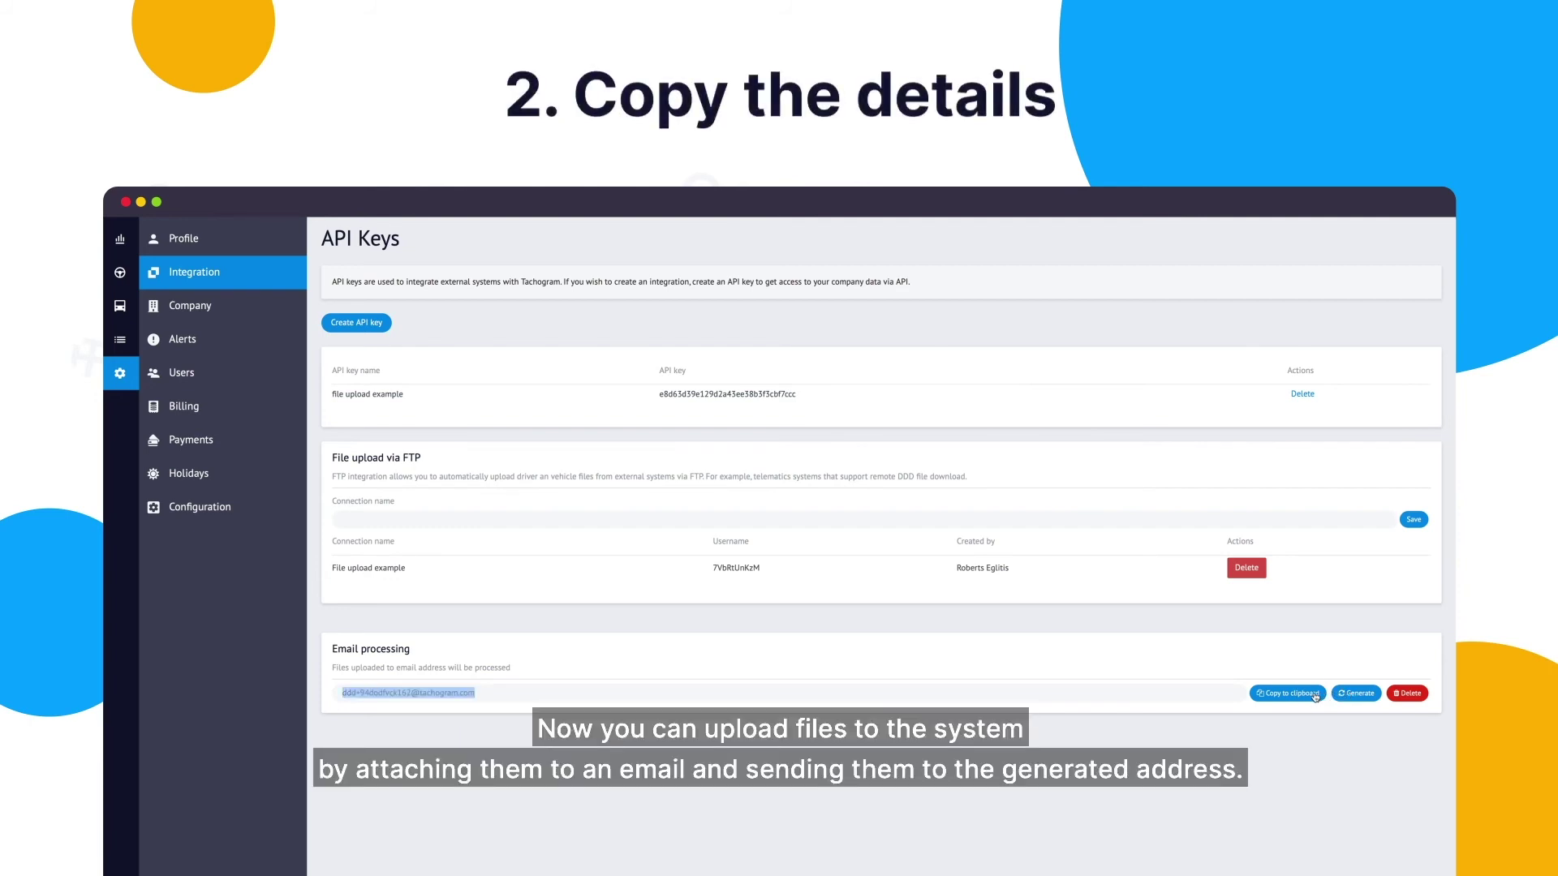